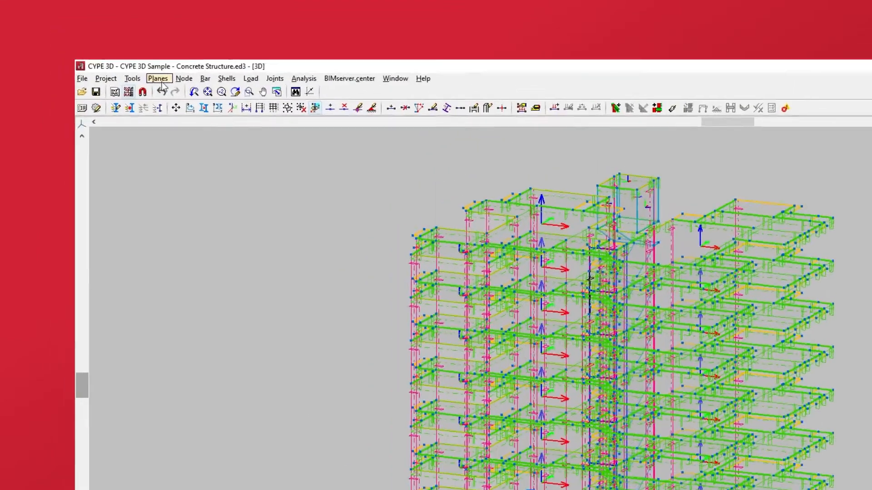
Review the structure's defined levels and their absolute elevations.
click(111, 43)
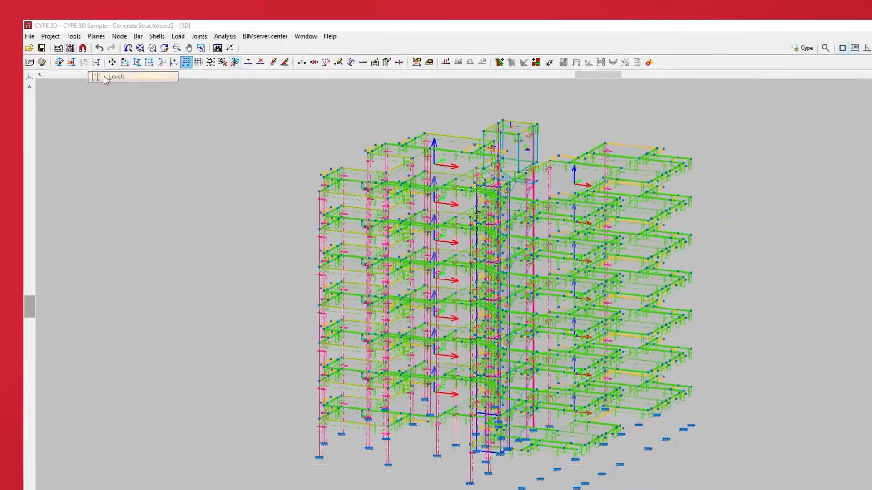
click(188, 145)
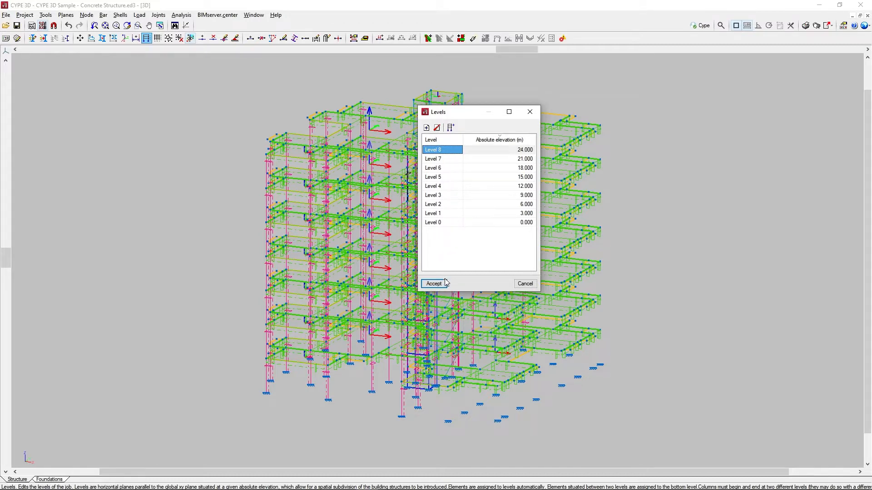
click(434, 283)
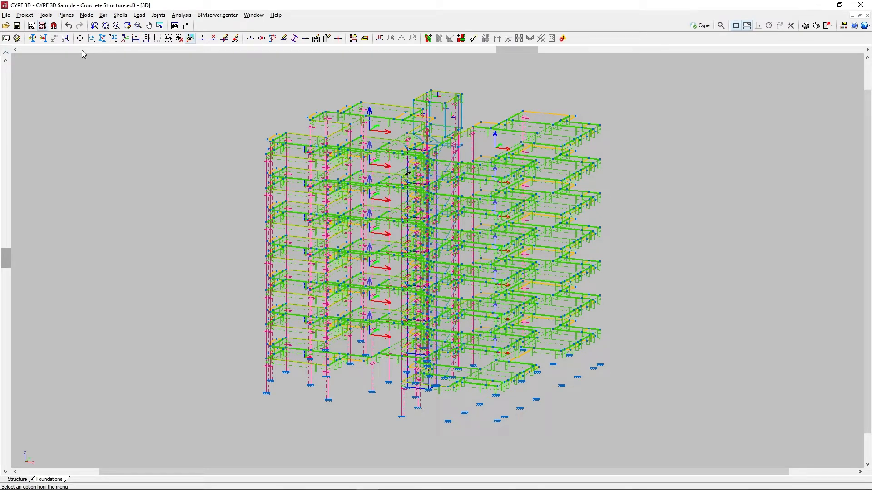
Start a new column with its upper-right corner as the insertion point, running from Level 0 to Level 7.
click(103, 15)
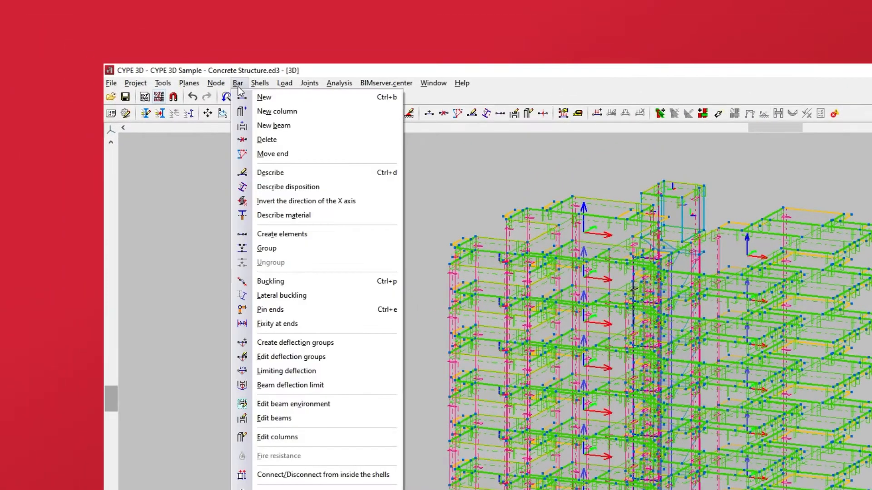
click(252, 117)
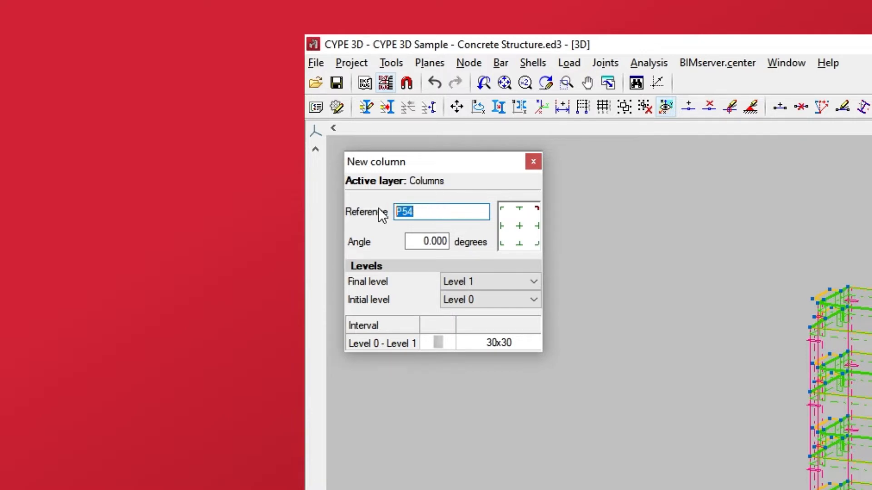
click(414, 241)
drag(414, 241, 462, 242)
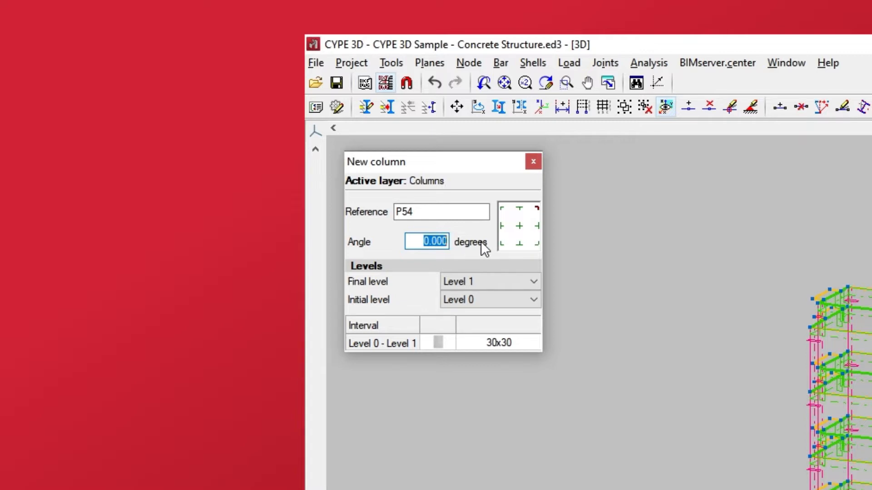
click(519, 226)
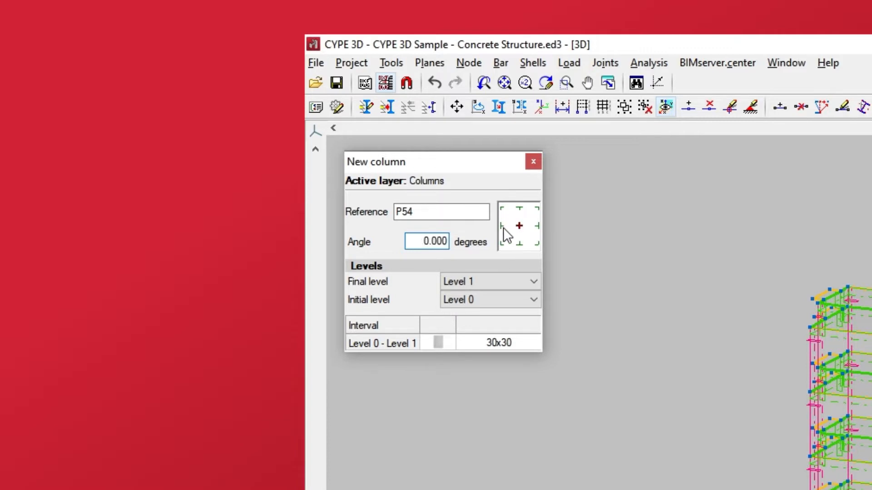
click(502, 226)
click(538, 211)
click(533, 282)
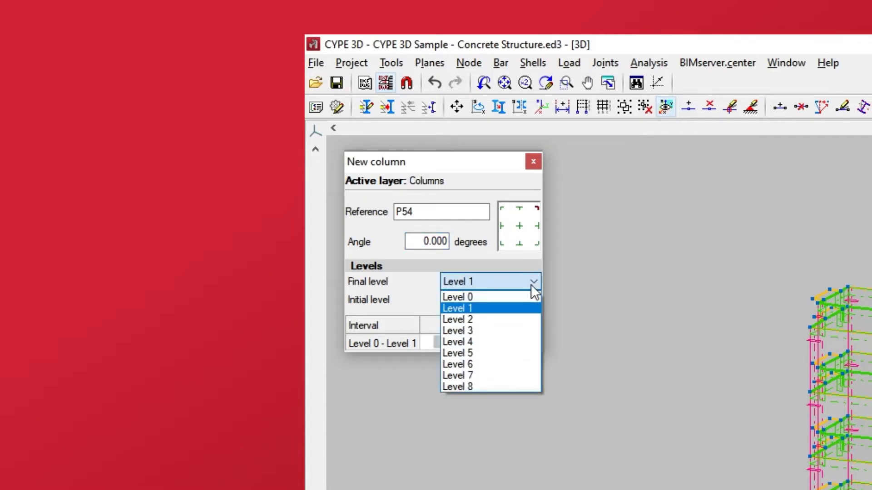
click(508, 375)
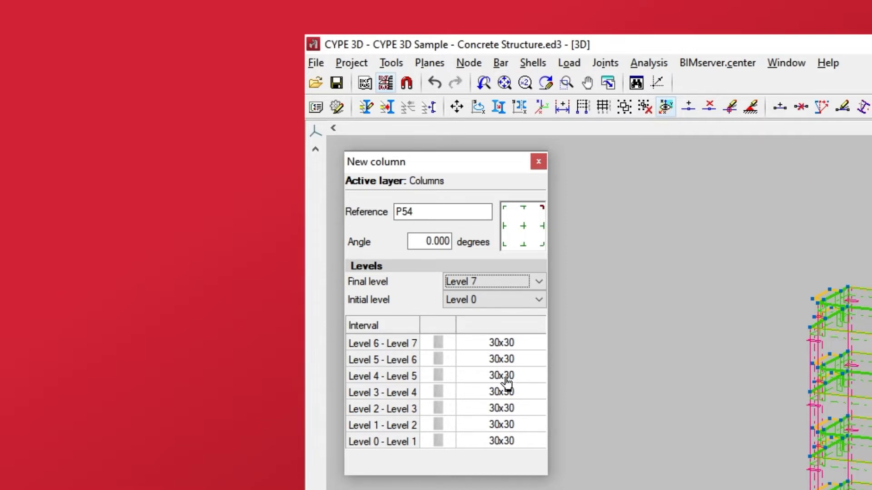
Open the section definition of the Level 0 - Level 1 interval and compare the concrete, steel and composite material options.
double_click(487, 441)
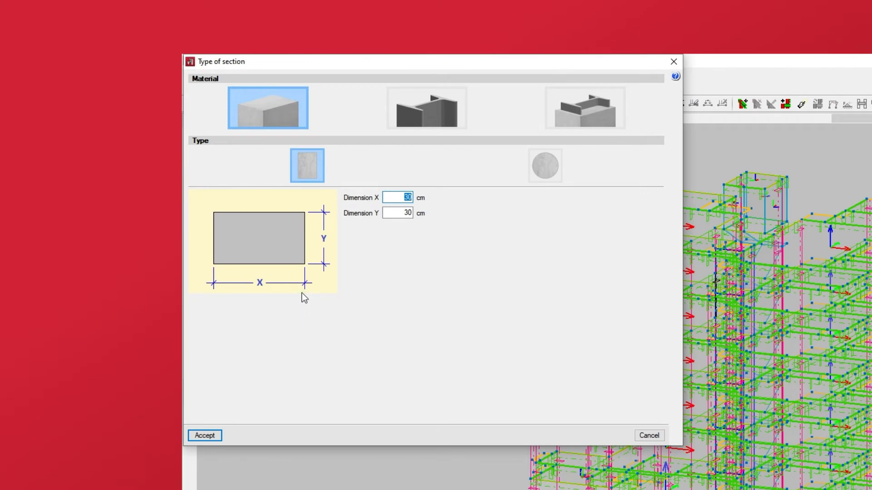
key(Escape)
click(265, 124)
click(431, 126)
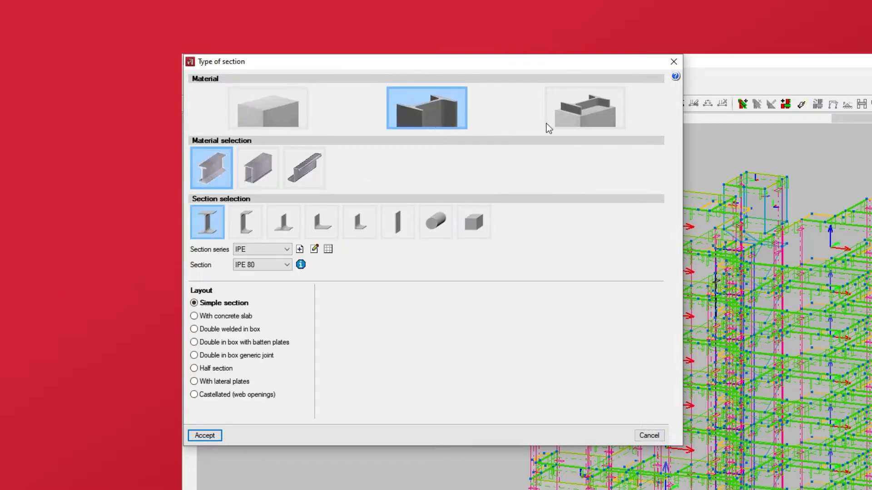
click(588, 130)
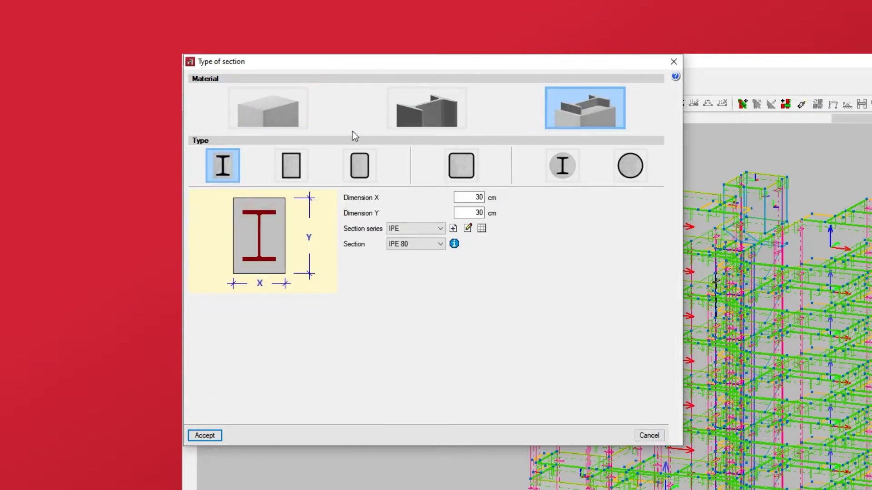
click(257, 125)
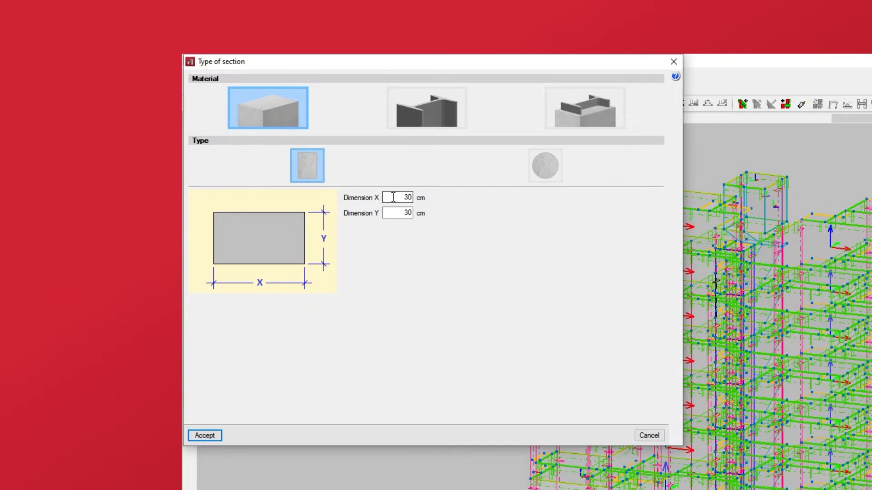
Set the rectangular concrete section to 60 cm in X and 25 cm in Y.
drag(393, 197, 421, 215)
text(60)
text(25)
key(Return)
Try a circular concrete section with a diameter of 60 cm.
click(541, 181)
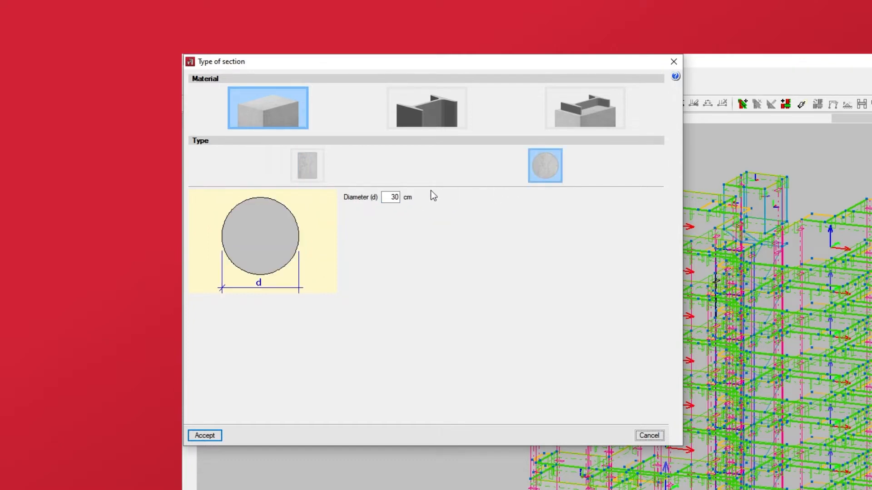
key(Tab)
text(60)
key(Tab)
Browse the steel section options, including the rolled channel and T profiles and the other steel profile families.
click(436, 130)
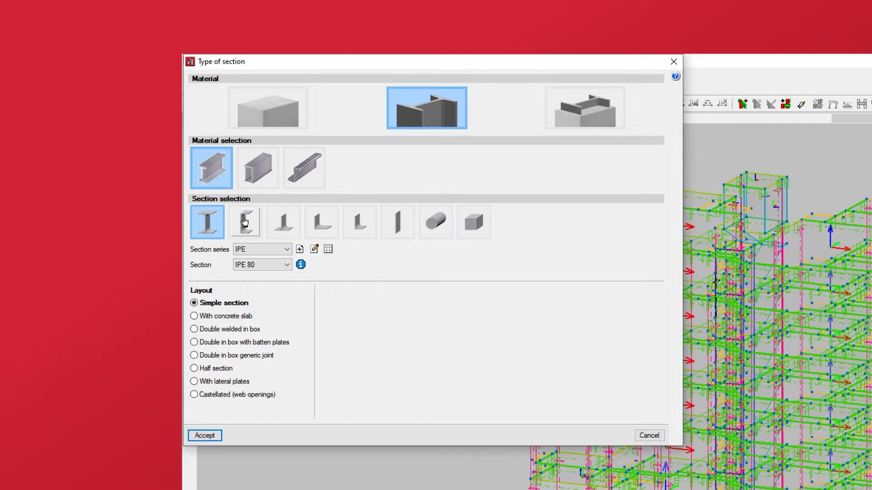
click(243, 235)
click(278, 236)
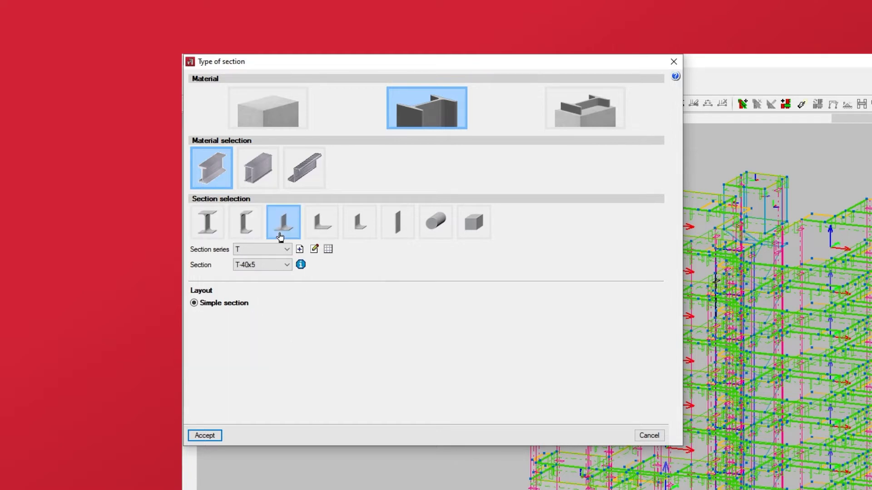
click(254, 189)
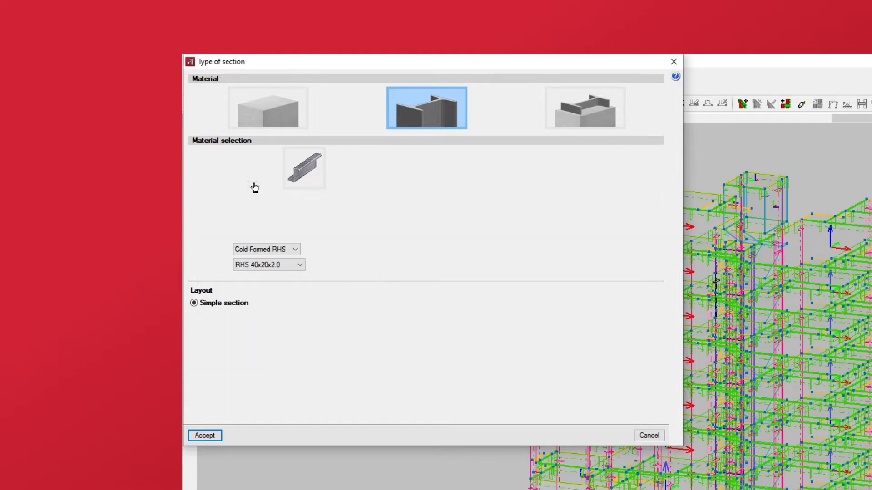
click(307, 186)
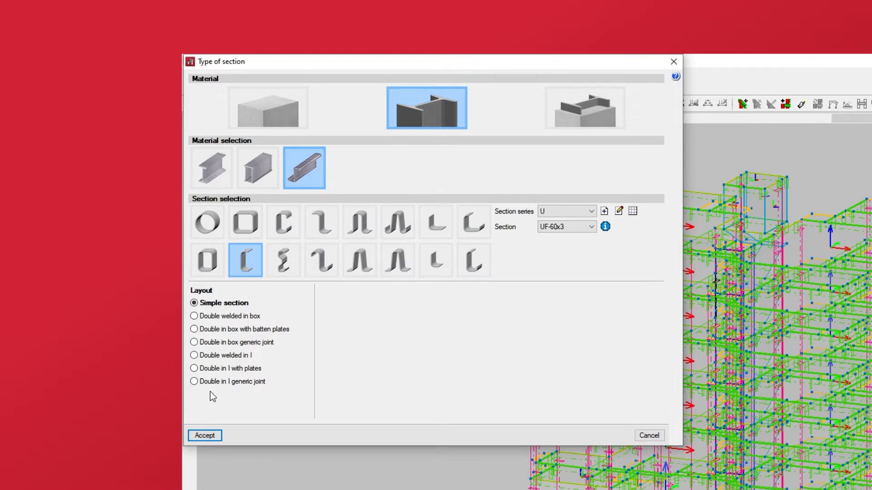
Try a rectangular composite section of 60 x 25 cm with an encased I-profile and review the available series and sizes.
click(603, 130)
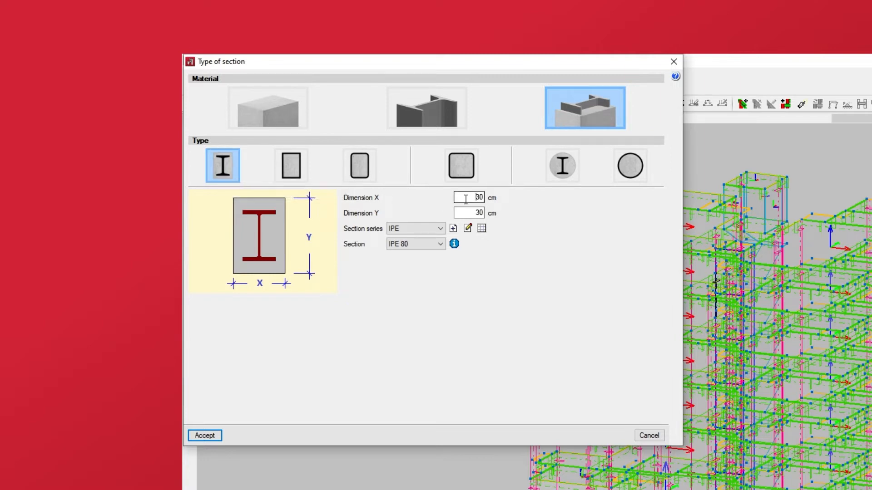
drag(455, 198, 486, 217)
text(60)
text(25)
click(439, 230)
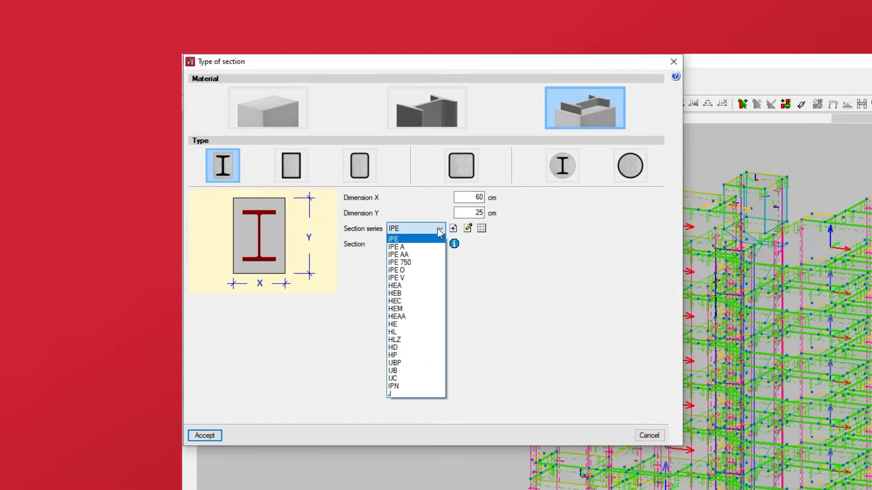
click(438, 231)
click(440, 243)
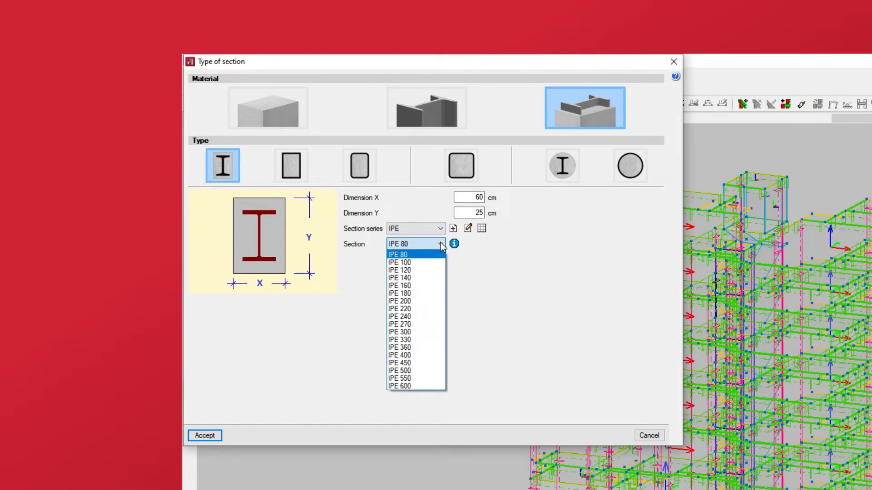
click(441, 244)
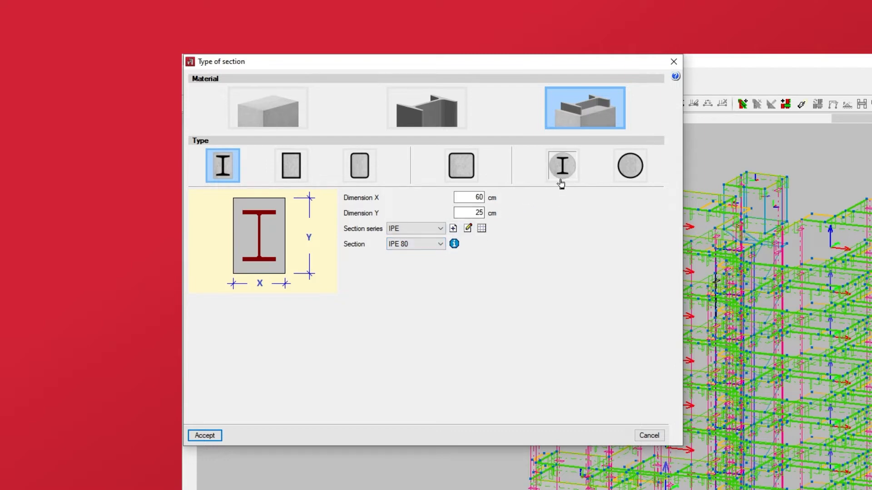
Try a circular composite section 60 cm in diameter with an encased I-profile and check its series and size options.
click(561, 181)
double_click(482, 198)
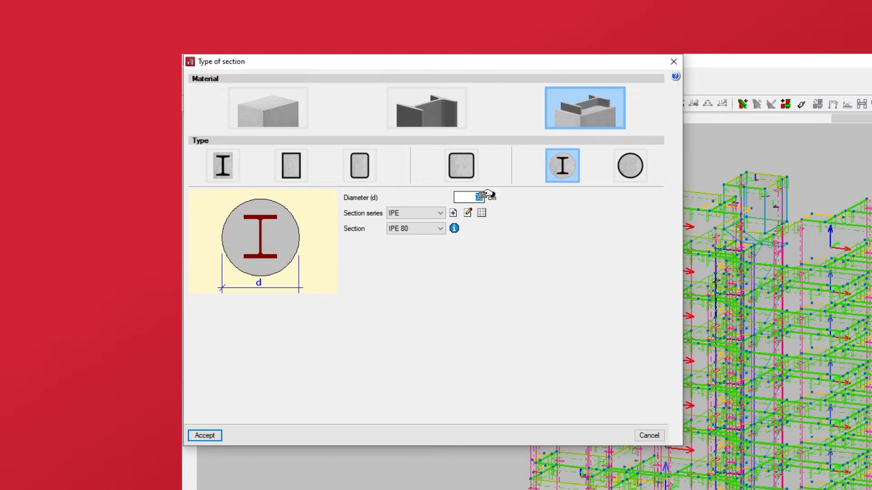
text(60)
click(440, 213)
click(443, 213)
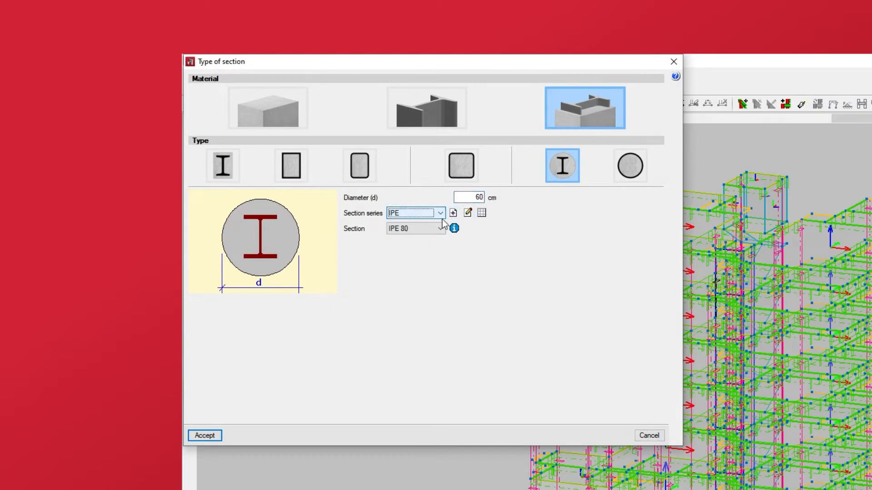
click(441, 228)
click(441, 229)
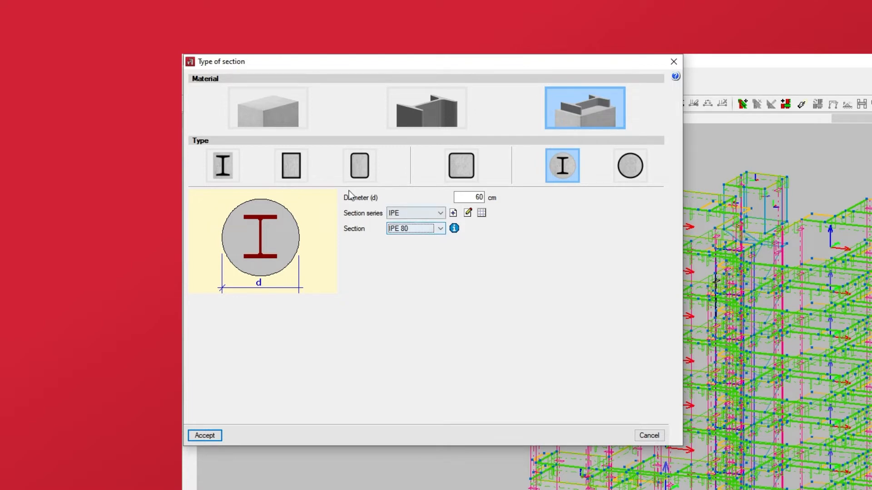
Try a concrete-filled rectangular steel section with reinforcement and an encased steel section.
click(303, 174)
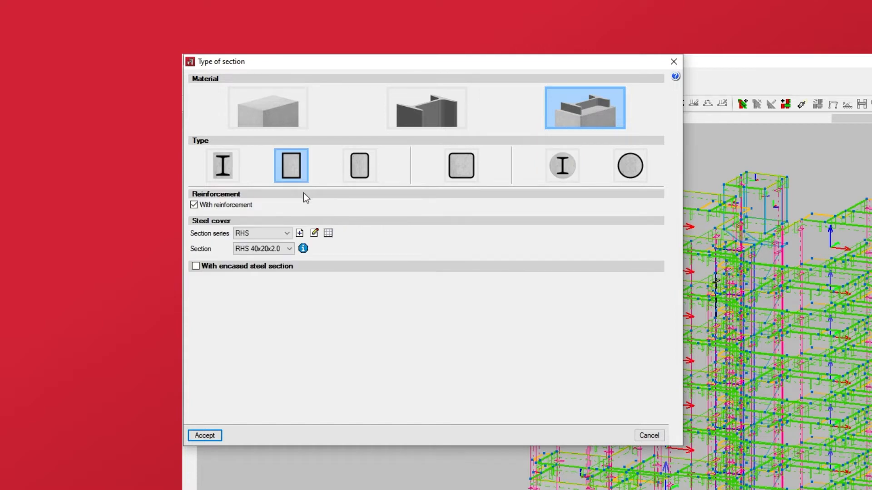
click(194, 205)
click(194, 205)
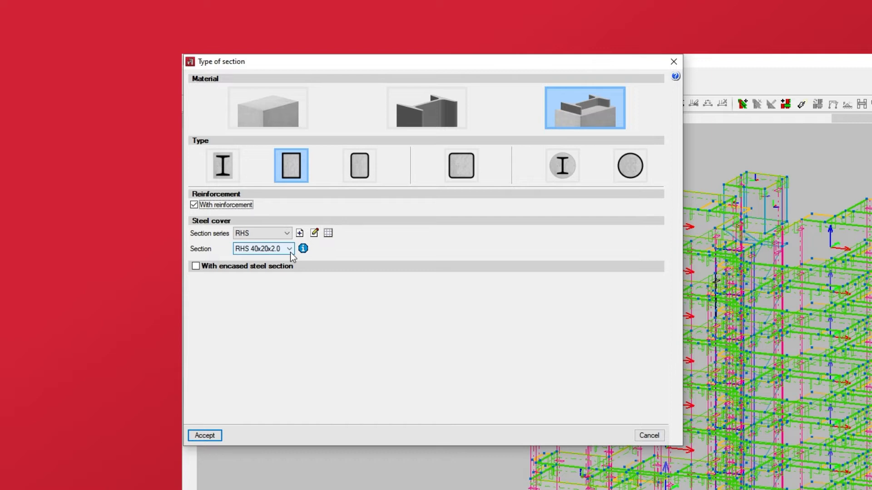
click(197, 267)
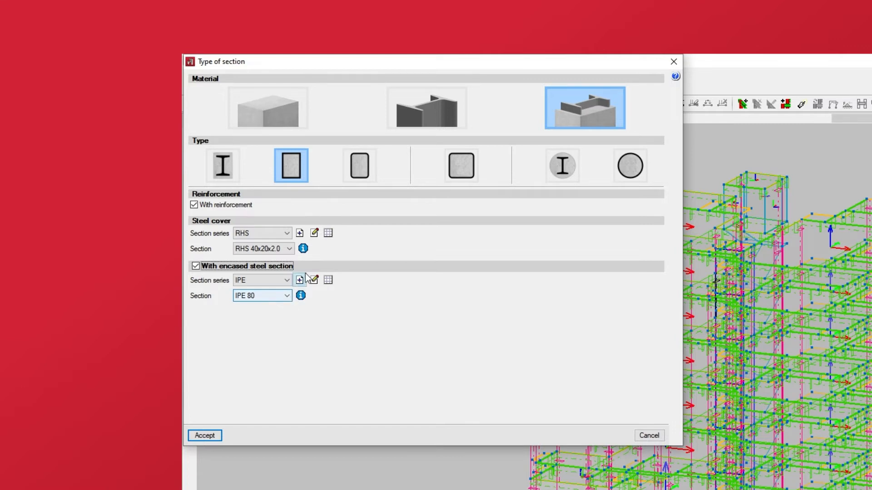
Review the composite options for rounded rectangular, square and circular filled steel sections.
click(359, 180)
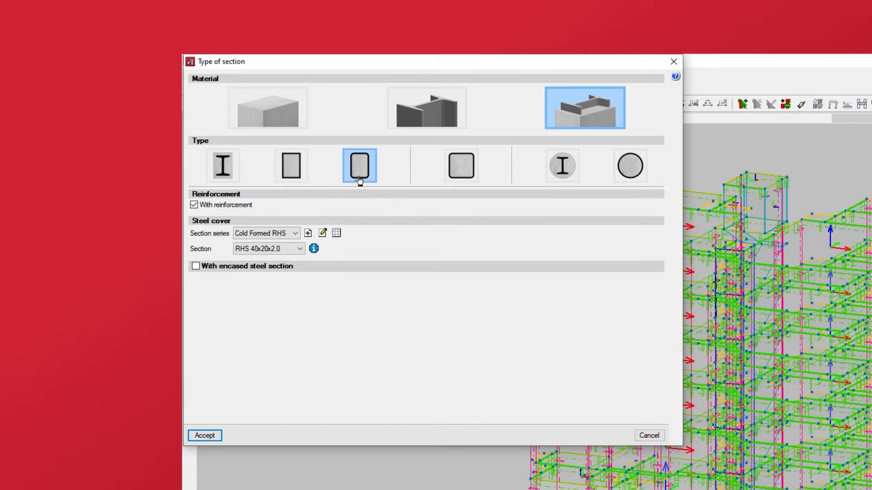
click(459, 180)
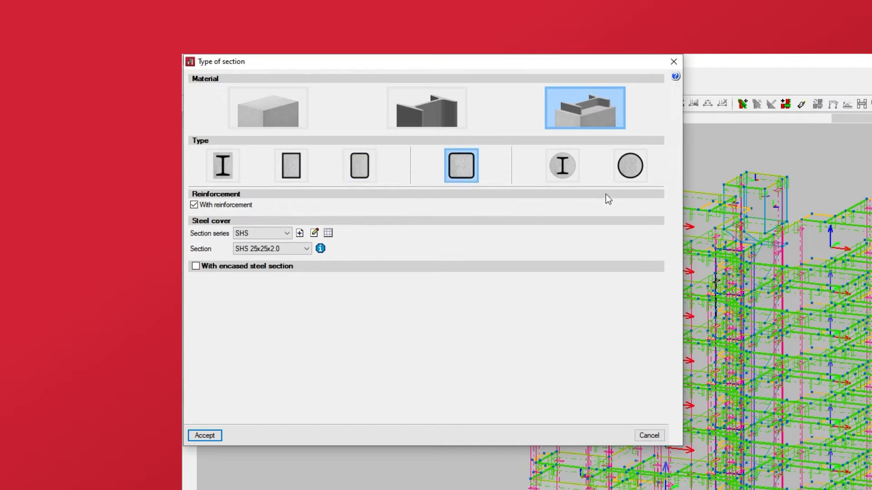
click(634, 182)
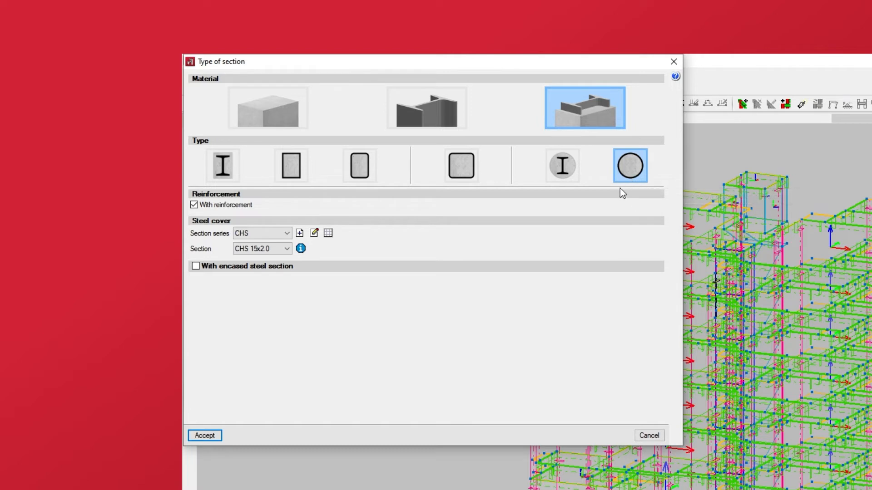
Return to the rectangular concrete section and apply it to the Level 0 - Level 1 interval.
click(280, 124)
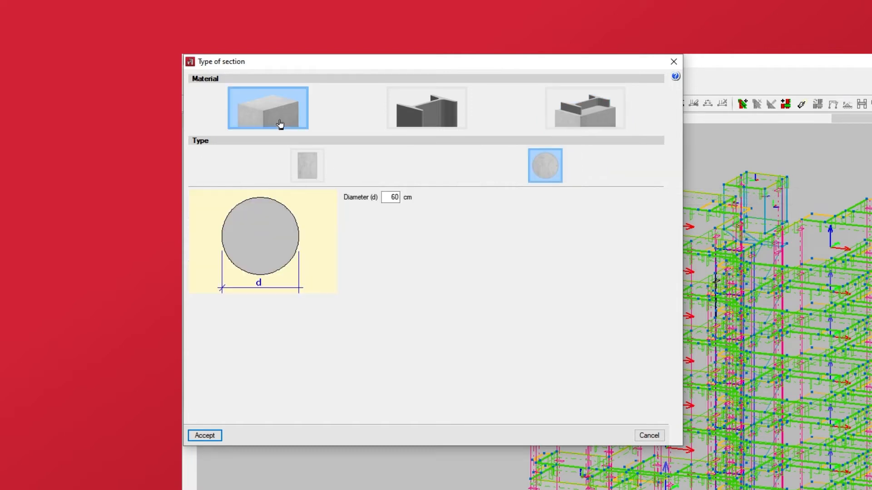
click(302, 178)
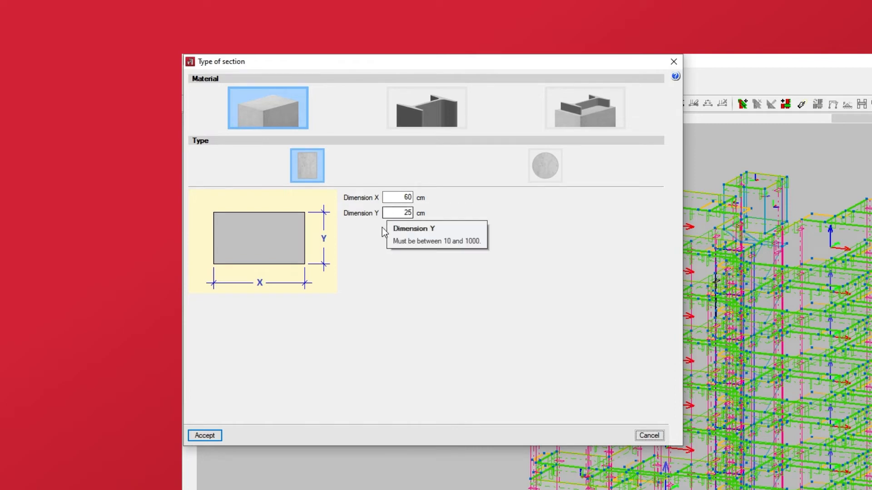
click(216, 432)
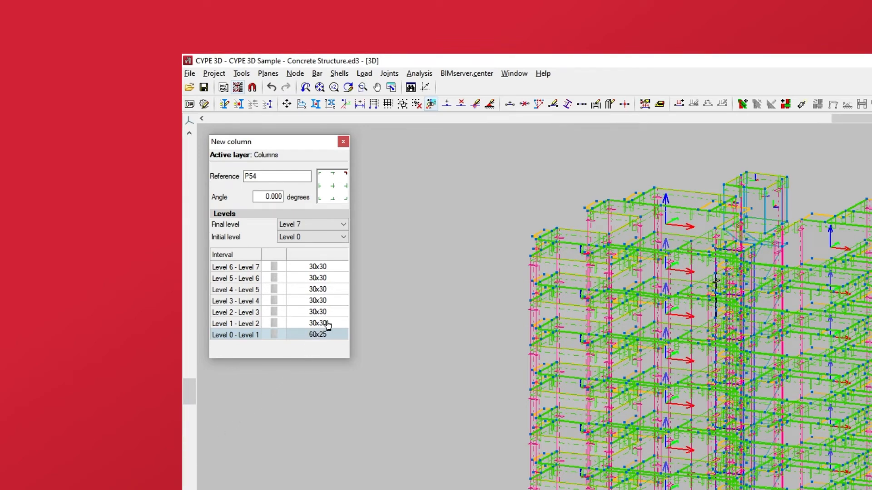
Select all intervals from Level 0 to Level 7 and set their rectangular concrete section to 60x25 cm.
click(249, 323)
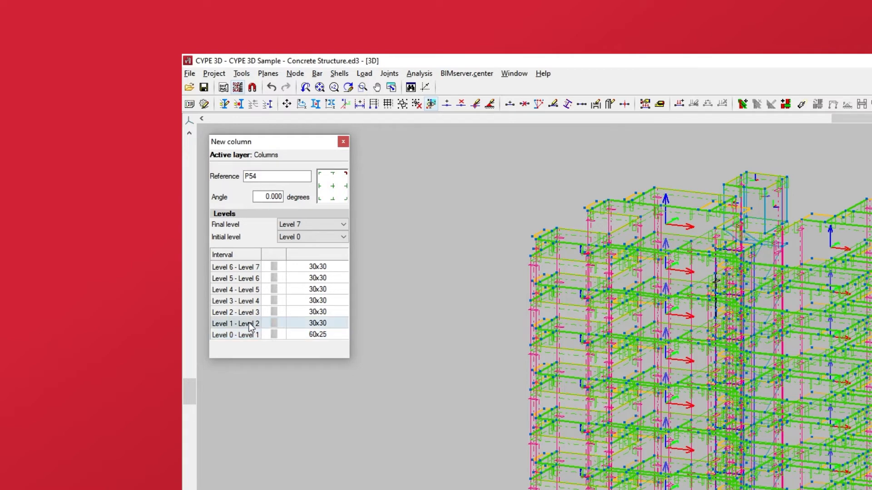
shift+click(249, 311)
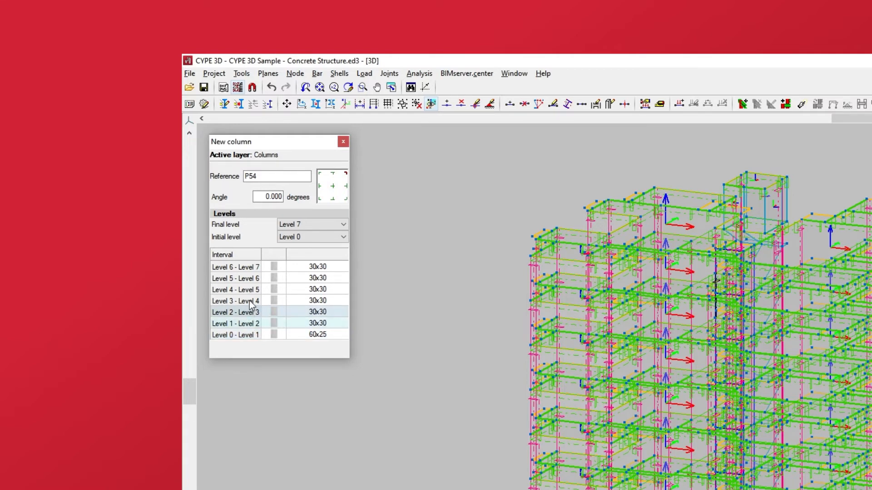
shift+click(250, 300)
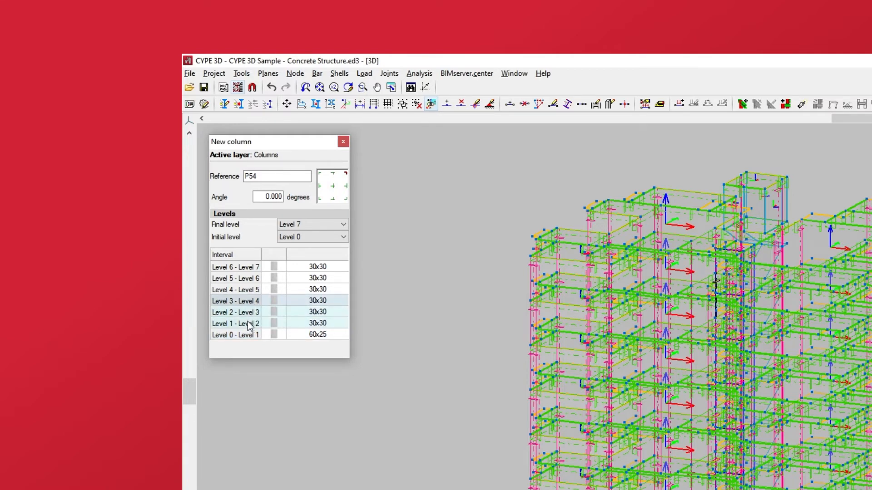
ctrl+click(247, 337)
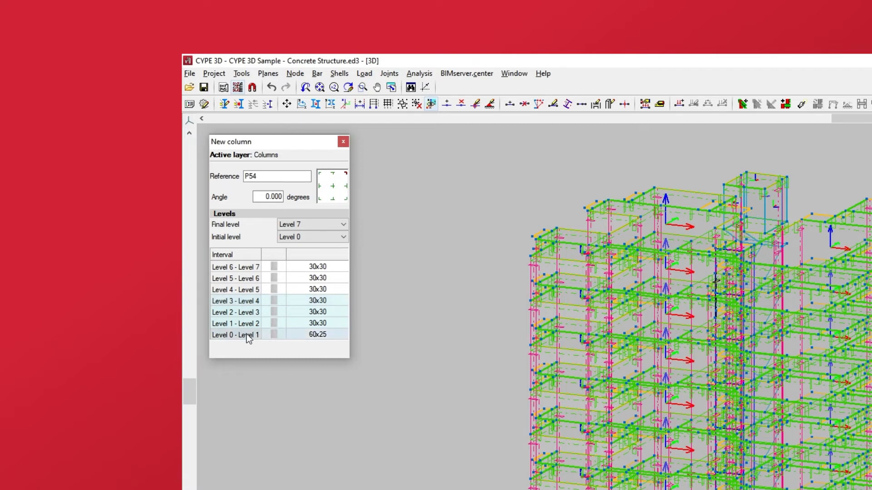
shift+click(249, 267)
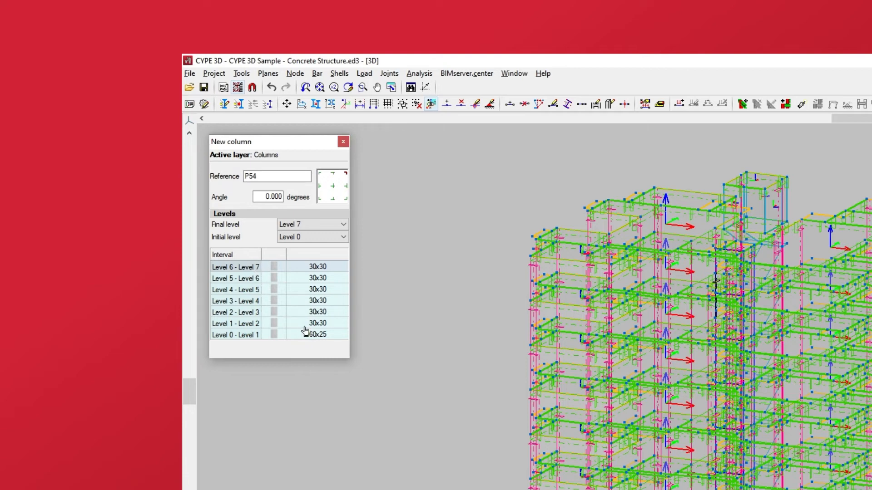
double_click(332, 325)
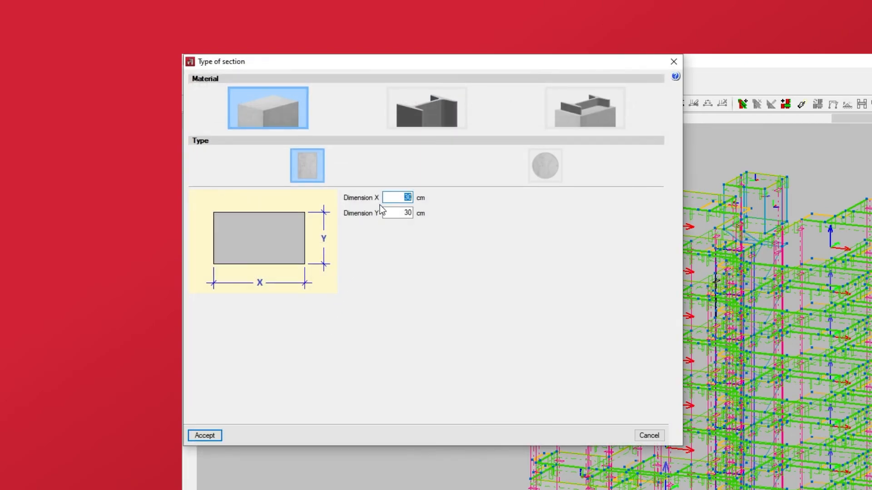
text(60)
double_click(404, 212)
text(25)
click(220, 434)
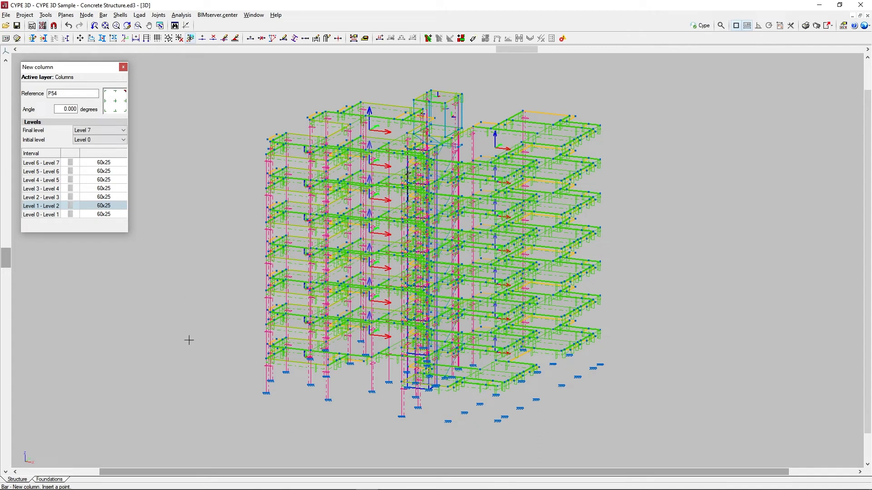
Insert 60x25 columns from Level 0 to Level 7 at the free supports along the X = 19.05 line.
click(446, 422)
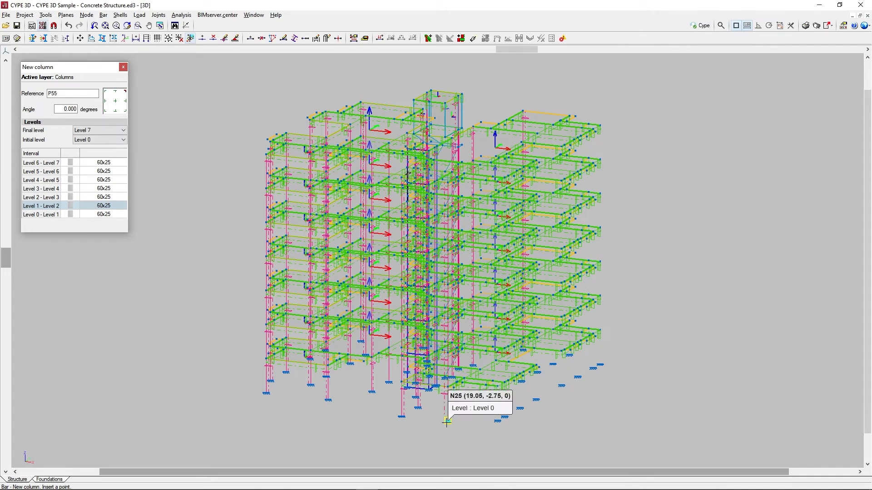
click(464, 412)
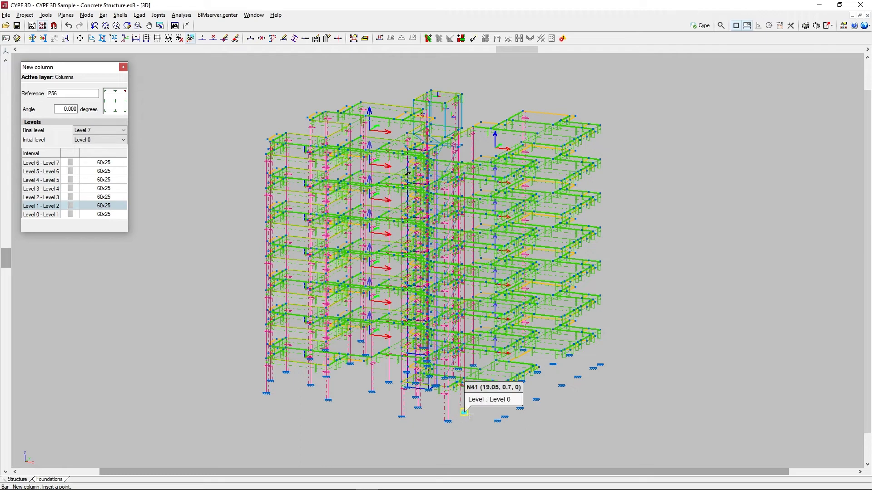
click(480, 403)
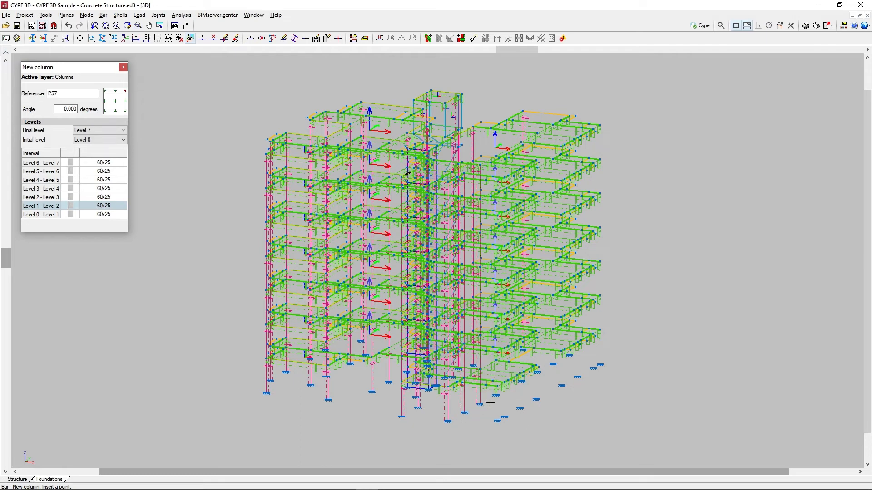
click(497, 395)
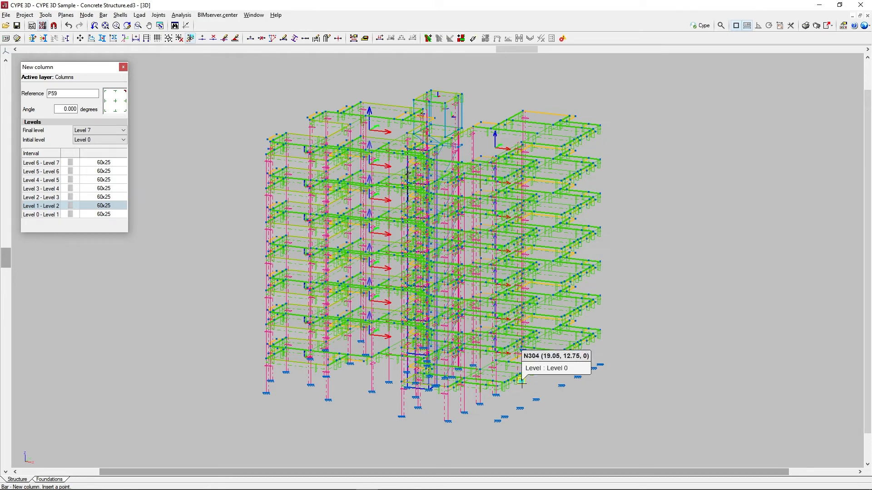
click(538, 373)
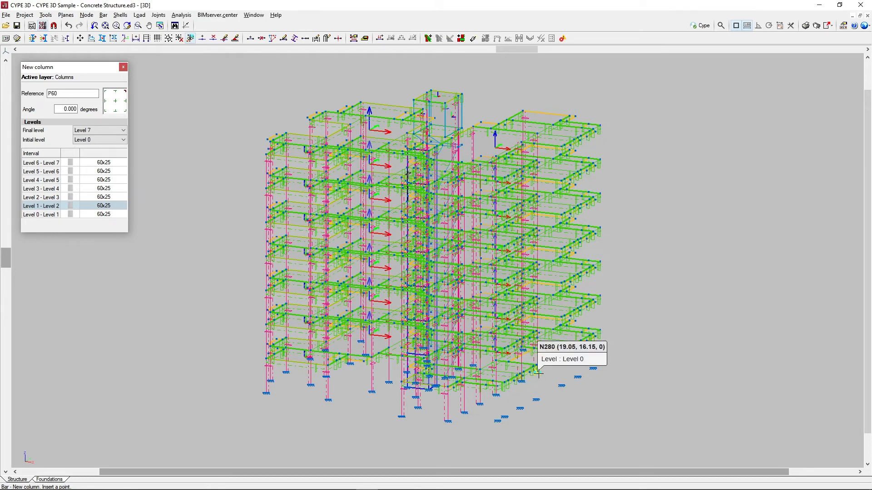
click(555, 364)
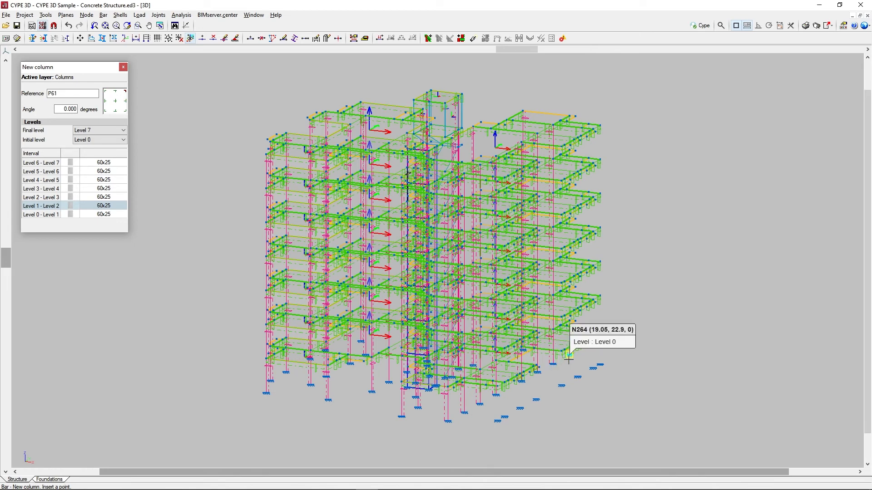
click(554, 365)
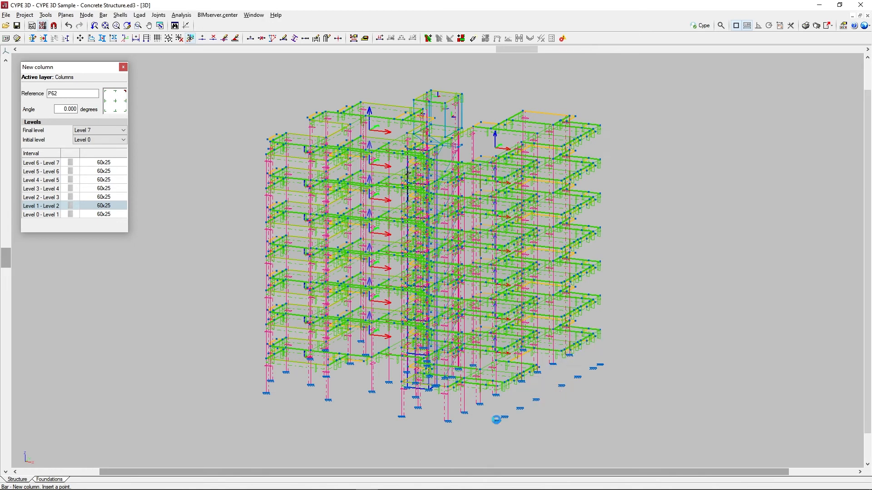
Insert the same 60x25 columns at the remaining supports along the outer row at X = 22.8.
click(503, 415)
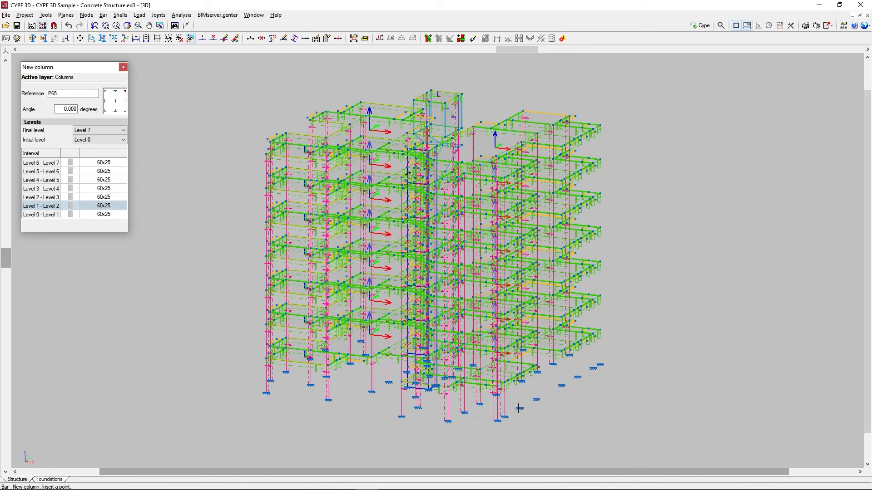
click(516, 411)
click(536, 398)
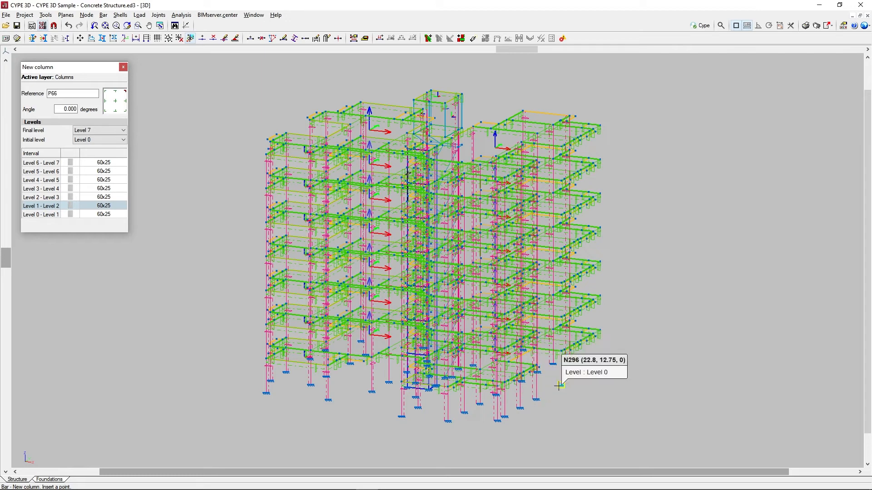
click(561, 386)
click(577, 376)
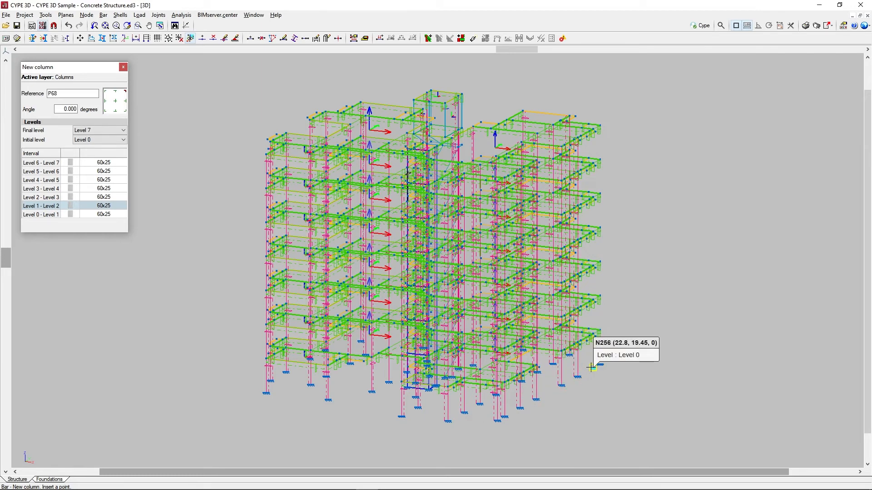
click(595, 366)
click(601, 365)
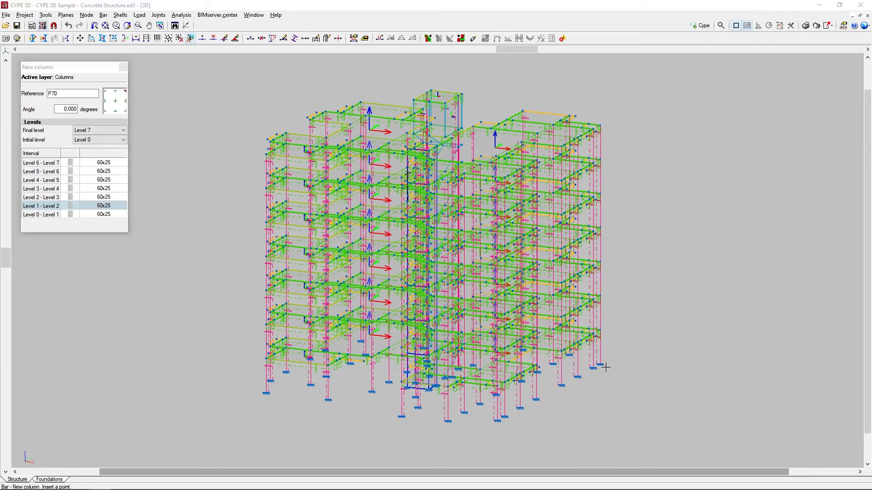
Start a new individual bar and describe it as a rectangular concrete column of 70x25 cm.
shift+middle_drag(607, 367, 636, 360)
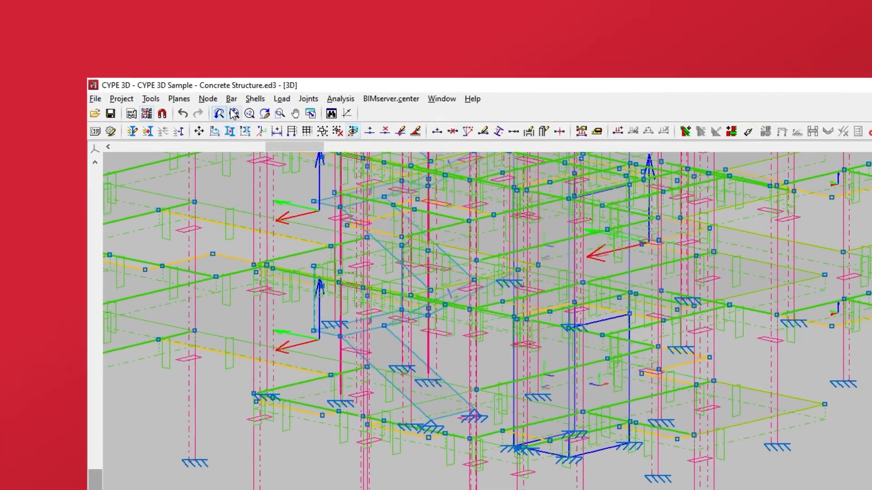
click(103, 15)
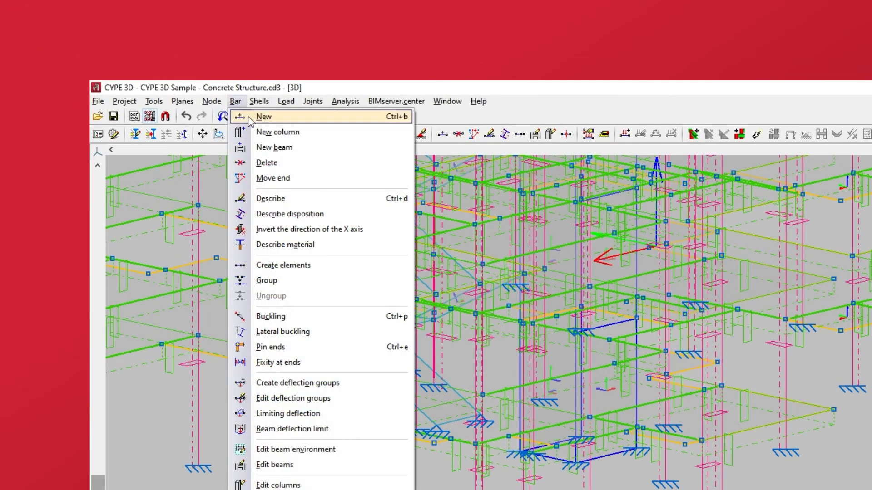
click(250, 118)
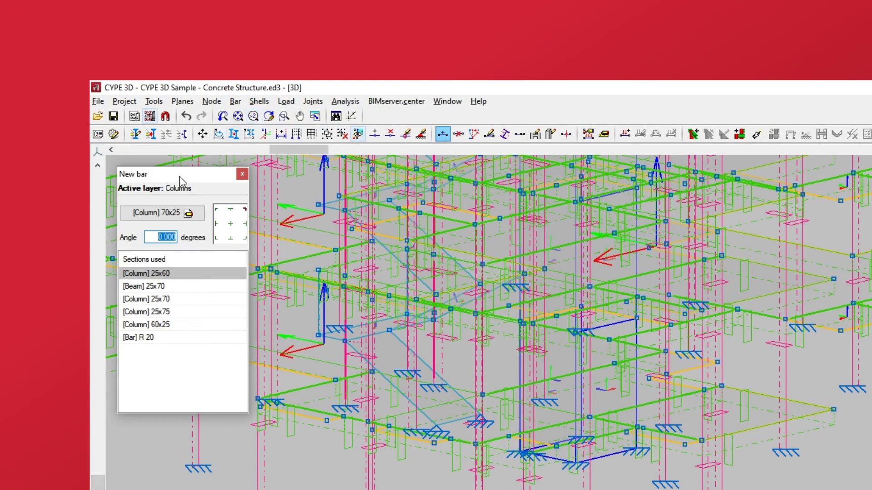
click(160, 220)
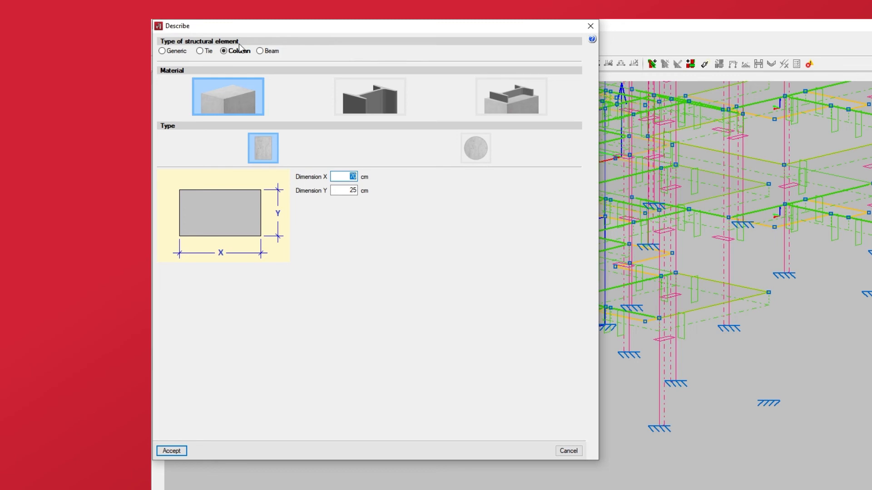
click(224, 51)
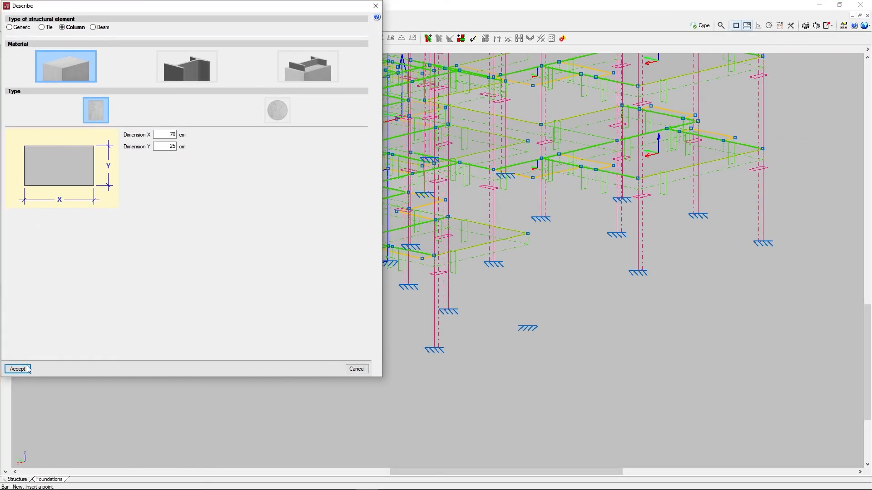
click(19, 369)
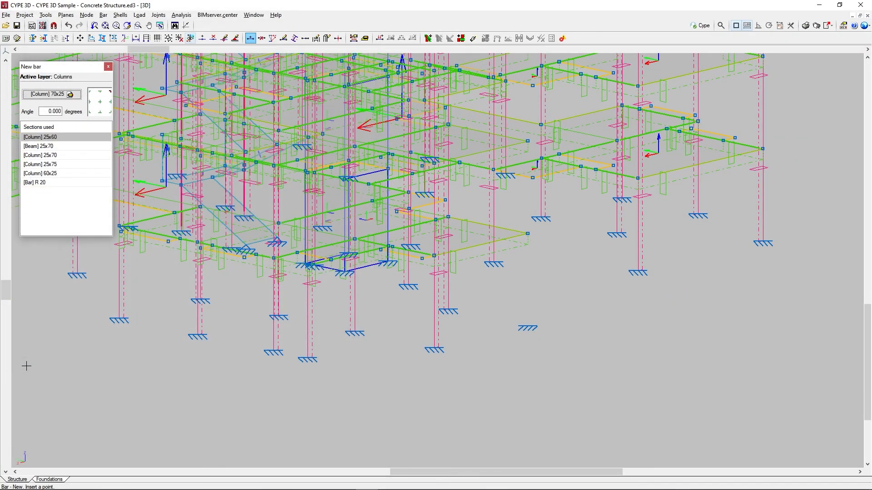
Draw an inclined 70x25 column bar about 3.03 m long from the isolated support to the slab edge beside the corner node, and inspect it.
click(528, 326)
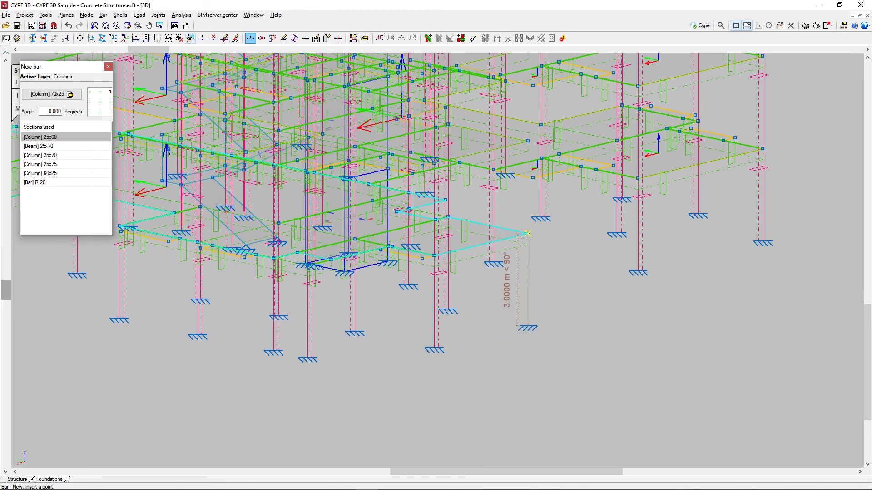
key(Tab)
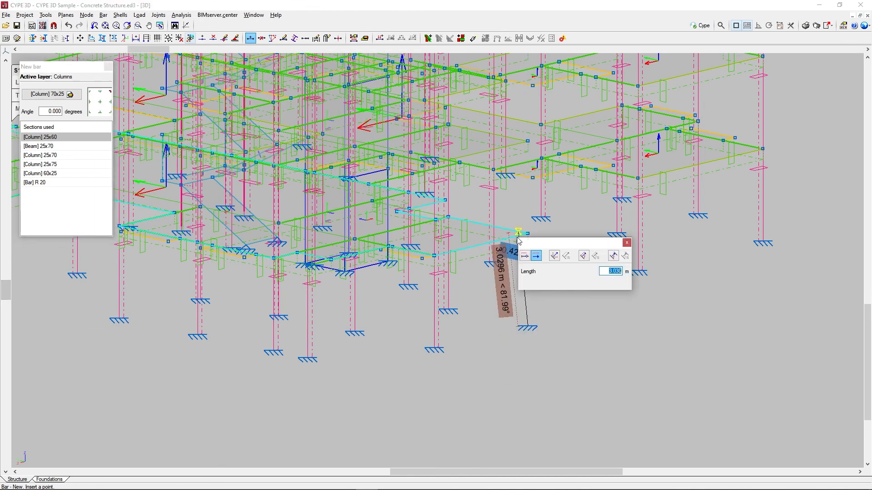
click(610, 271)
key(Return)
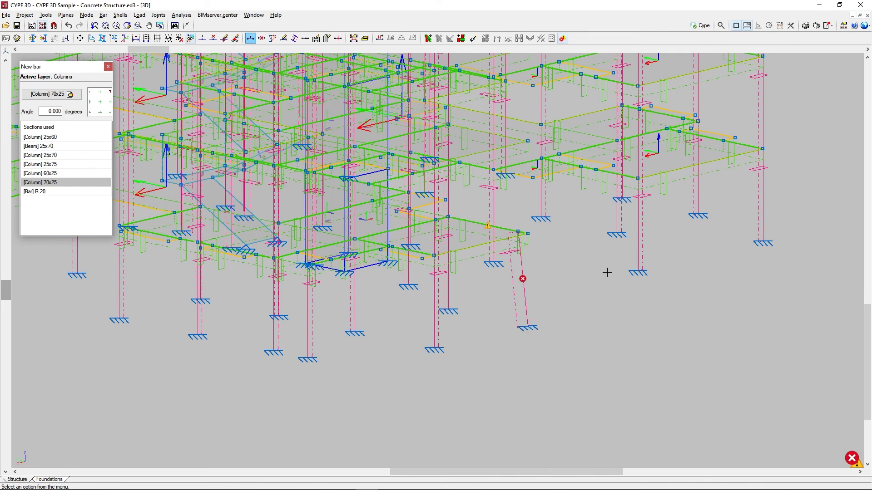
mouse_move(523, 280)
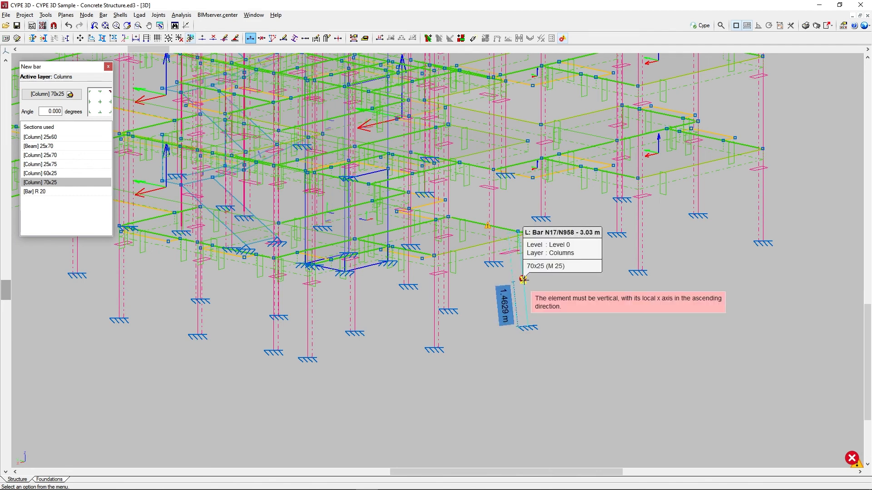